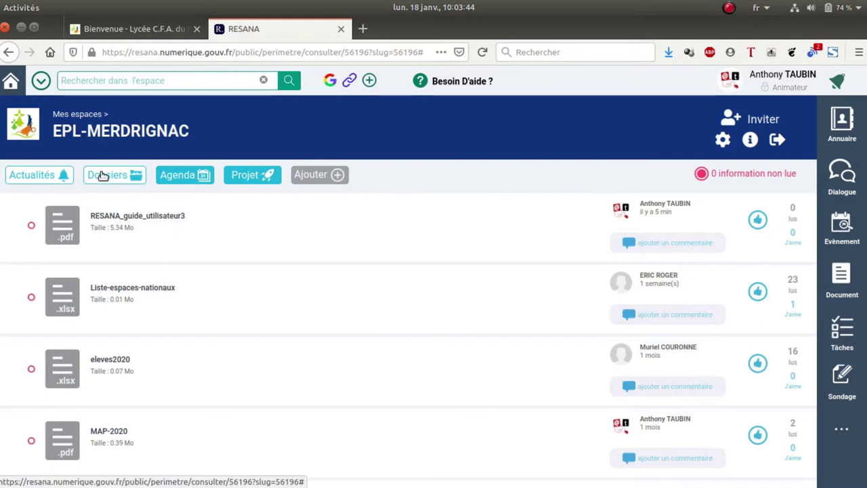
Open the space's agenda and start a new event on 18 January 2021
{"action": "mouse_move", "coordinate": [178, 201]}
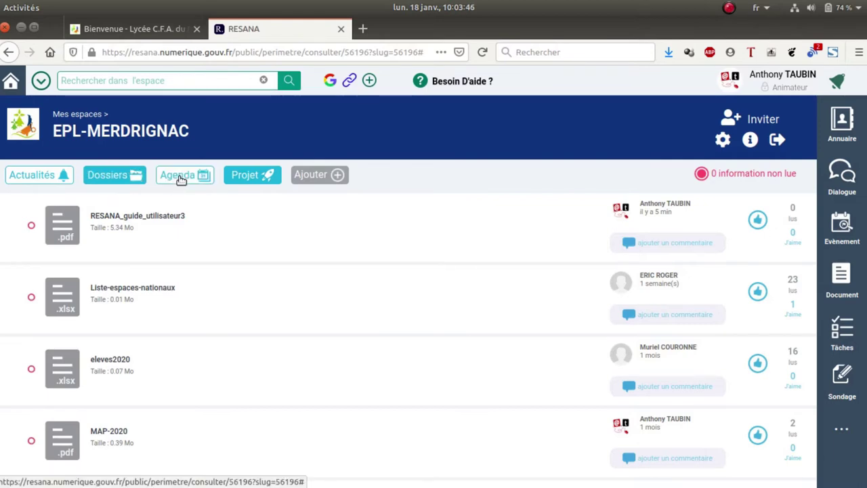
{"action": "left_click", "coordinate": [190, 177]}
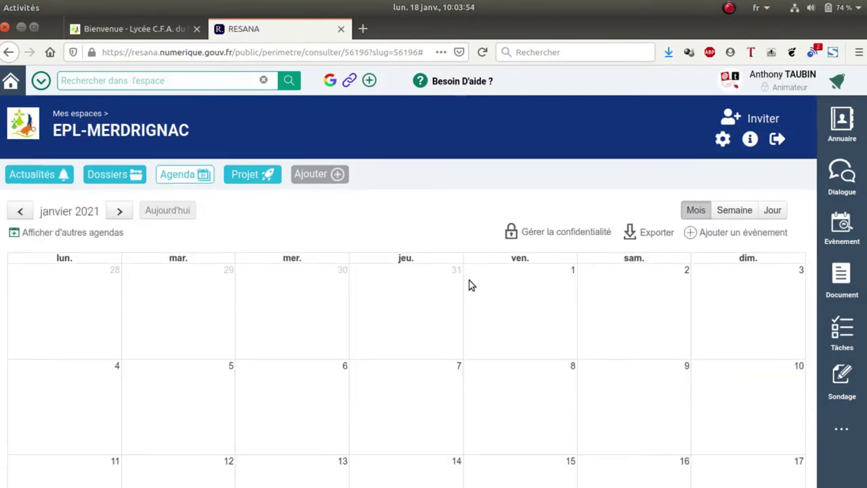
{"action": "scroll", "coordinate": [470, 284], "scroll_direction": "down", "scroll_amount": 4}
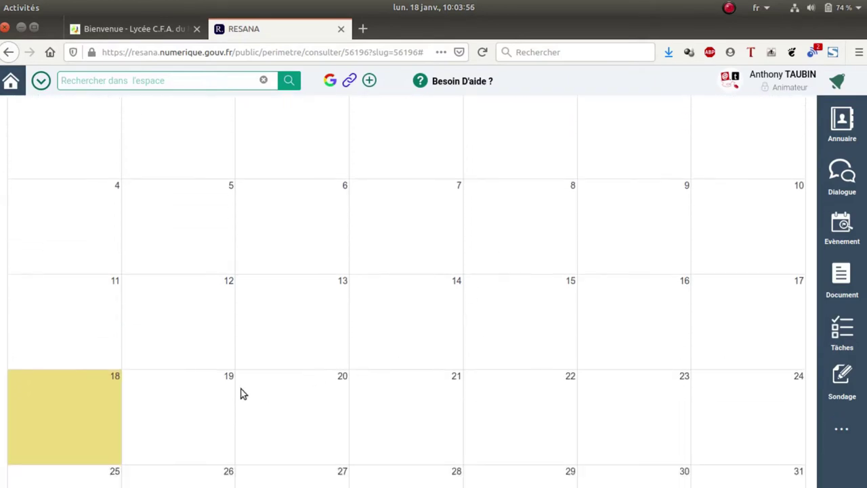
{"action": "left_click", "coordinate": [94, 403]}
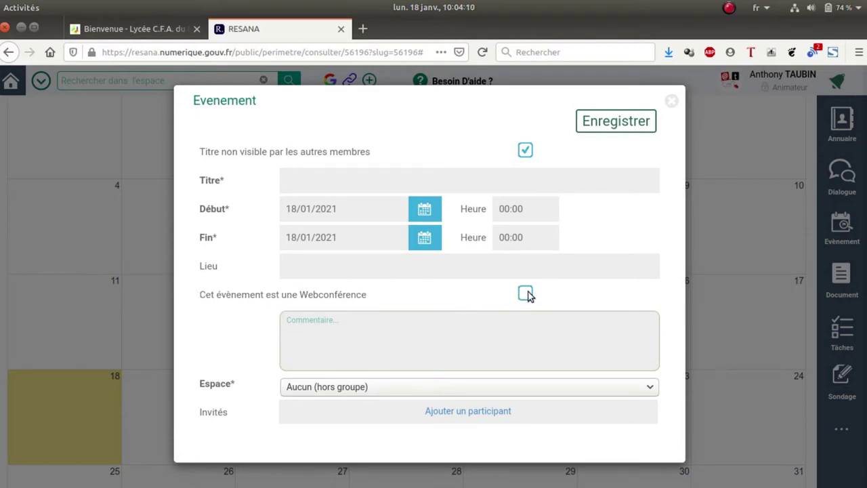
Assign the event to the EPL-MERDRIGNAC space and title it "Barcamp Leximage"
{"action": "left_click", "coordinate": [308, 389]}
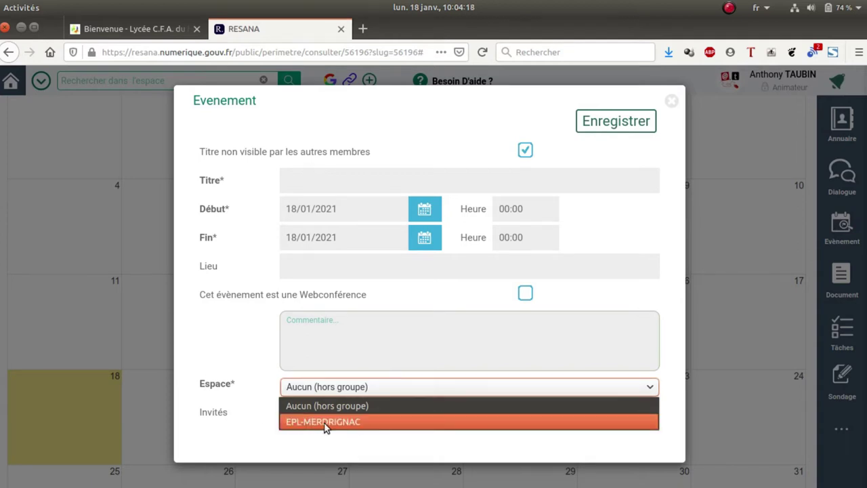
{"action": "left_click", "coordinate": [234, 398]}
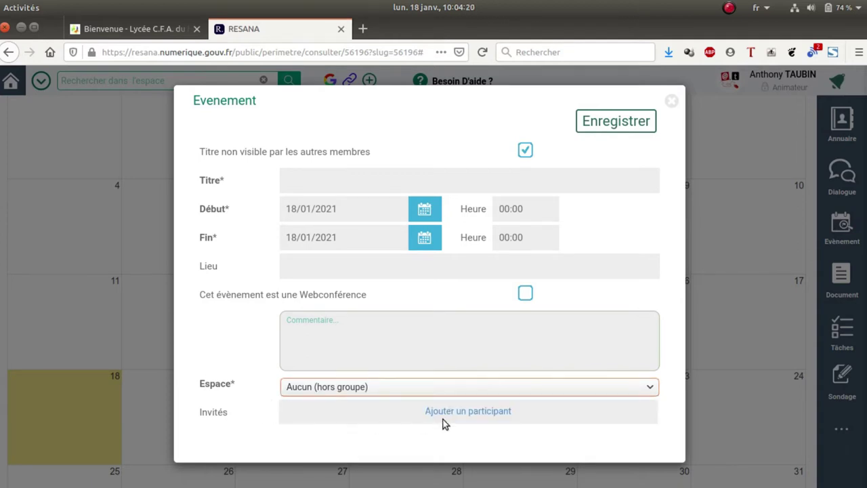
{"action": "left_click", "coordinate": [342, 391]}
{"action": "left_click", "coordinate": [340, 420]}
{"action": "left_click", "coordinate": [290, 180]}
{"action": "type", "text": "Barc"}
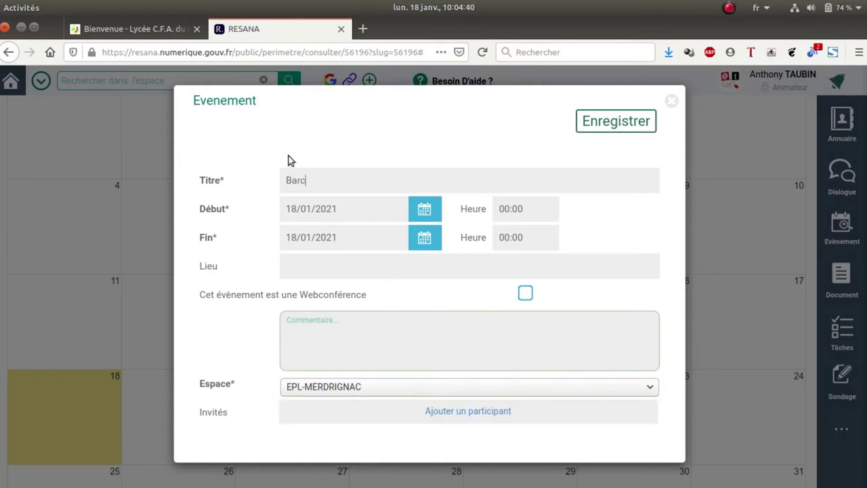
{"action": "type", "text": "amp Leximage"}
Schedule the event on 21/01/2021, starting at 12:05 and ending at 12:35 the same day
{"action": "left_click", "coordinate": [424, 210]}
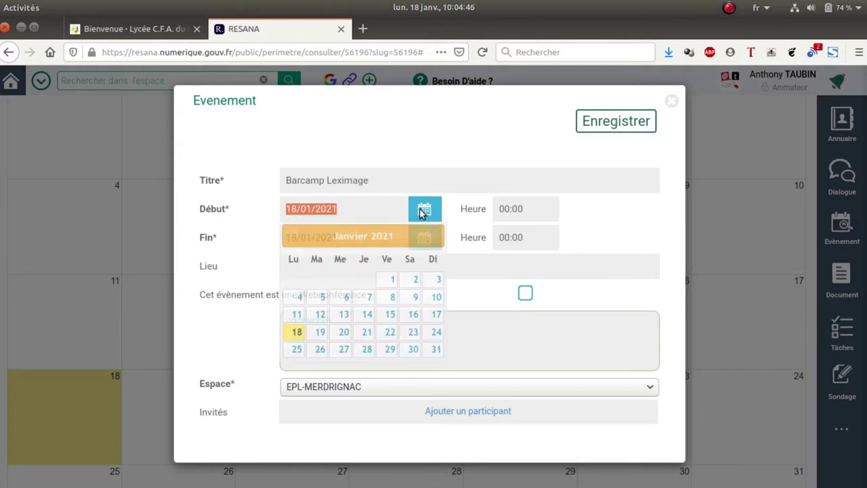
{"action": "left_click", "coordinate": [365, 332]}
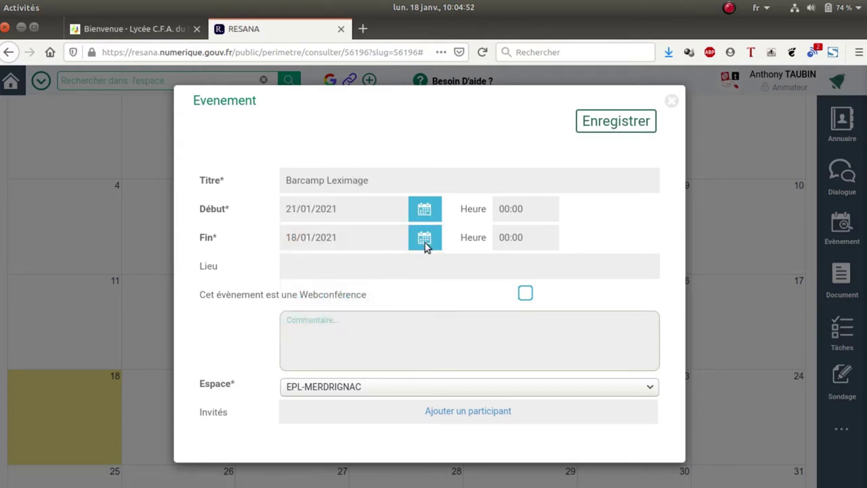
{"action": "left_click", "coordinate": [425, 241]}
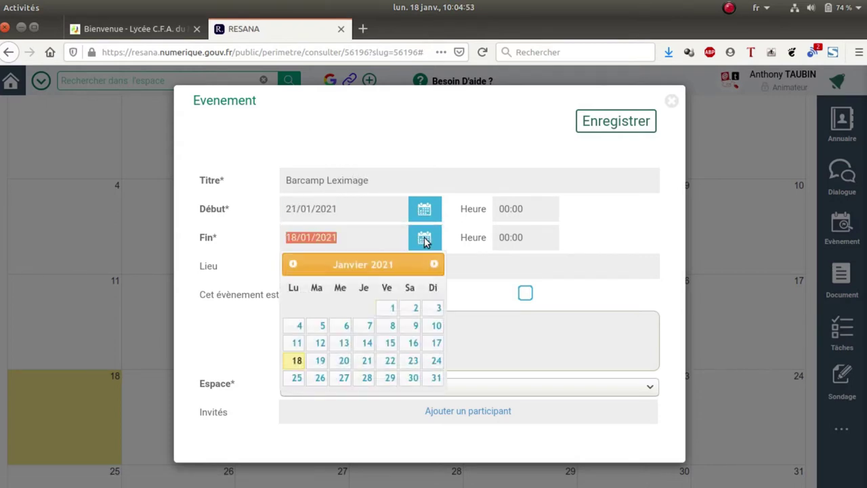
{"action": "left_click", "coordinate": [366, 360]}
{"action": "left_click", "coordinate": [527, 211]}
{"action": "type", "text": "12:05"}
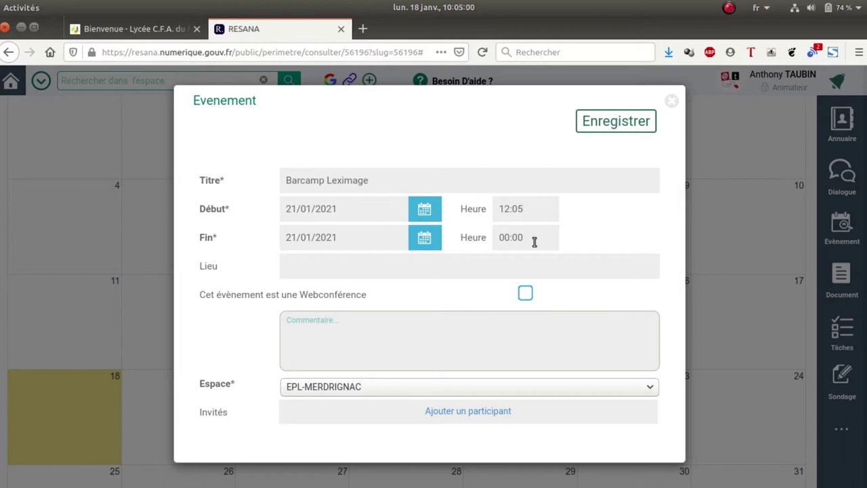
{"action": "left_click", "coordinate": [534, 238]}
{"action": "type", "text": "1"}
Share the event with all present and future members of the space and save it
{"action": "left_click", "coordinate": [448, 413]}
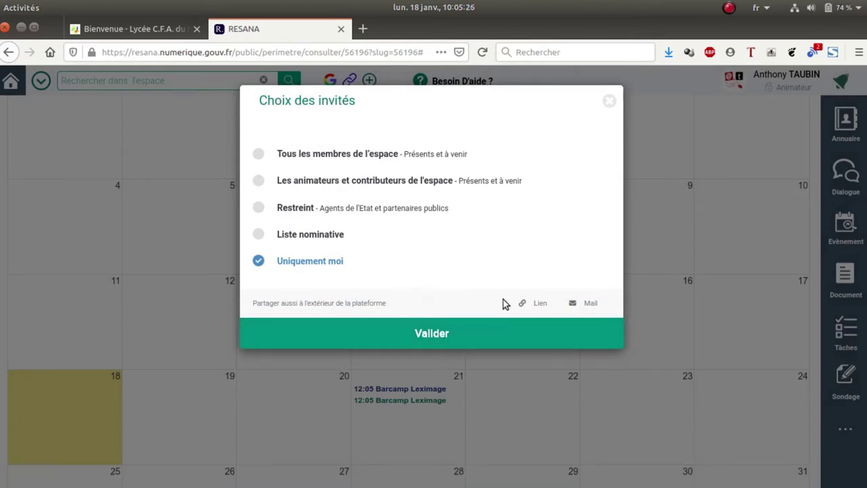
{"action": "left_click", "coordinate": [261, 157]}
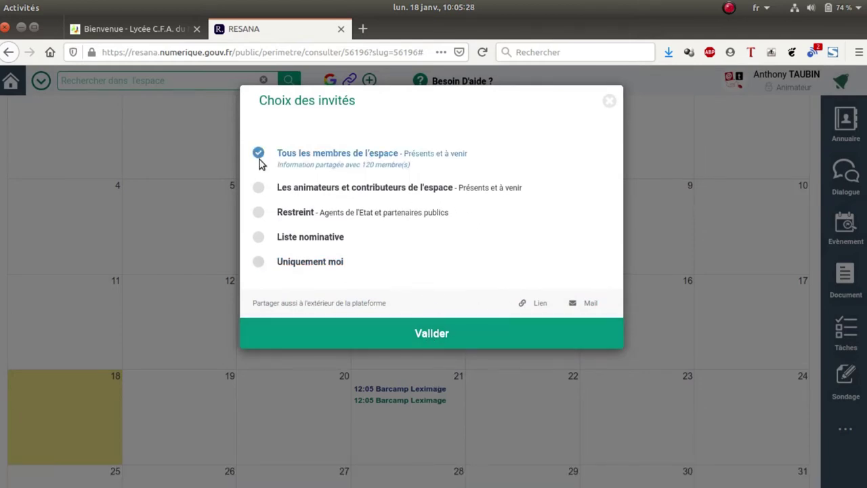
{"action": "left_click", "coordinate": [432, 334]}
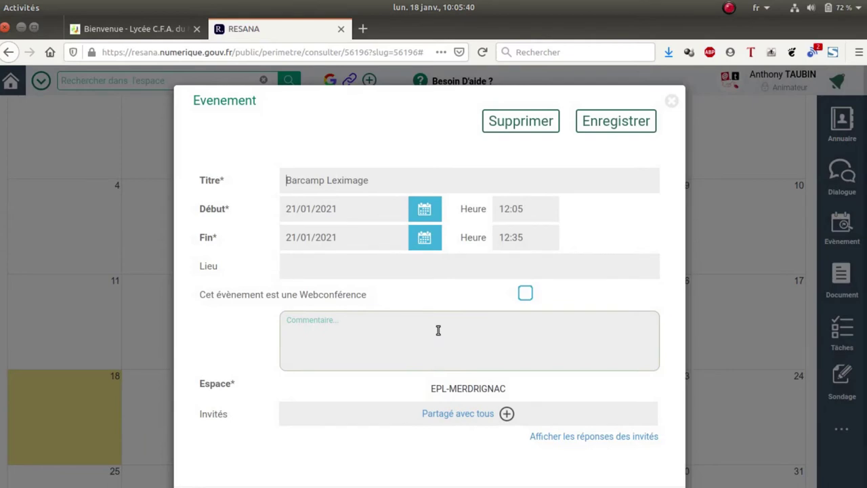
{"action": "left_click", "coordinate": [614, 122]}
Delete the Barcamp Leximage event on 21 January from the calendar
{"action": "scroll", "coordinate": [548, 204], "scroll_direction": "down", "scroll_amount": 3}
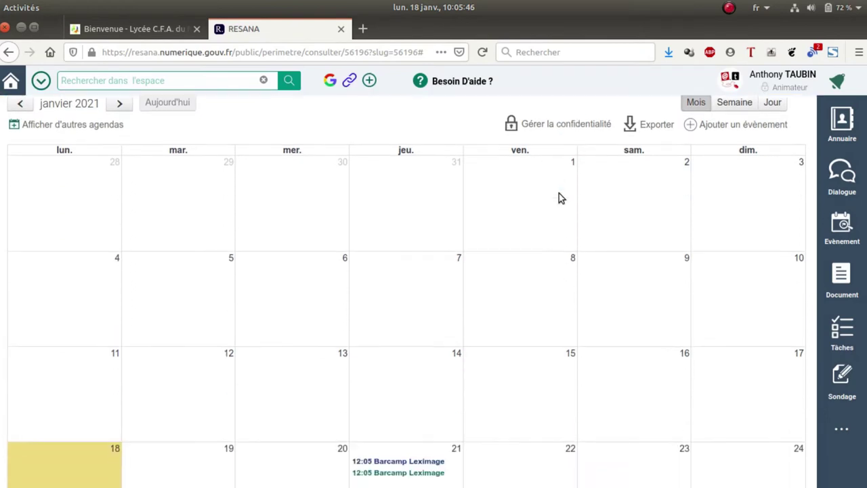
{"action": "scroll", "coordinate": [559, 197], "scroll_direction": "down", "scroll_amount": 2}
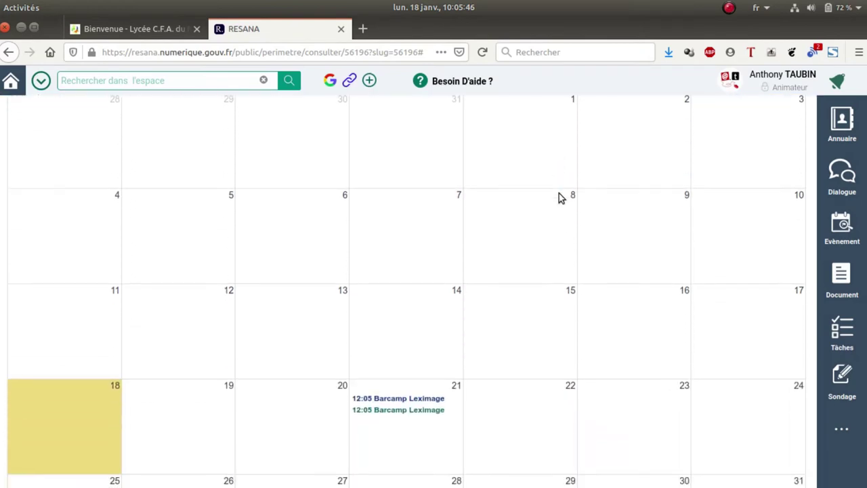
{"action": "left_click", "coordinate": [411, 391]}
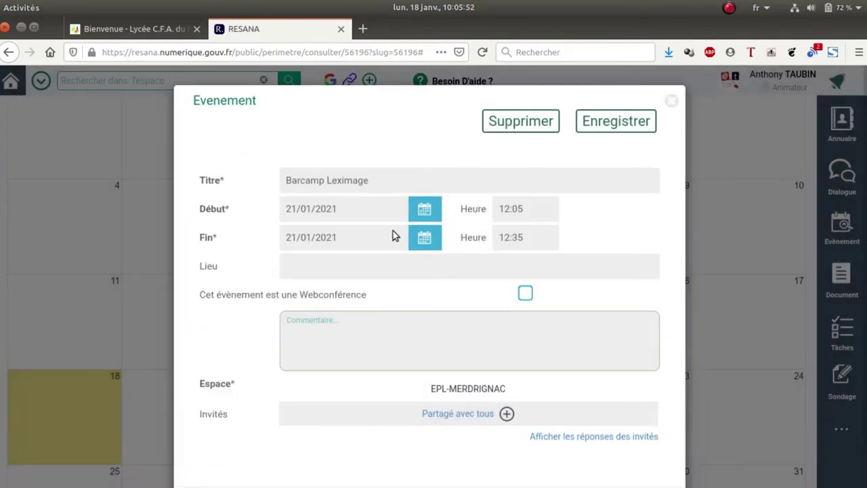
{"action": "left_click", "coordinate": [522, 121]}
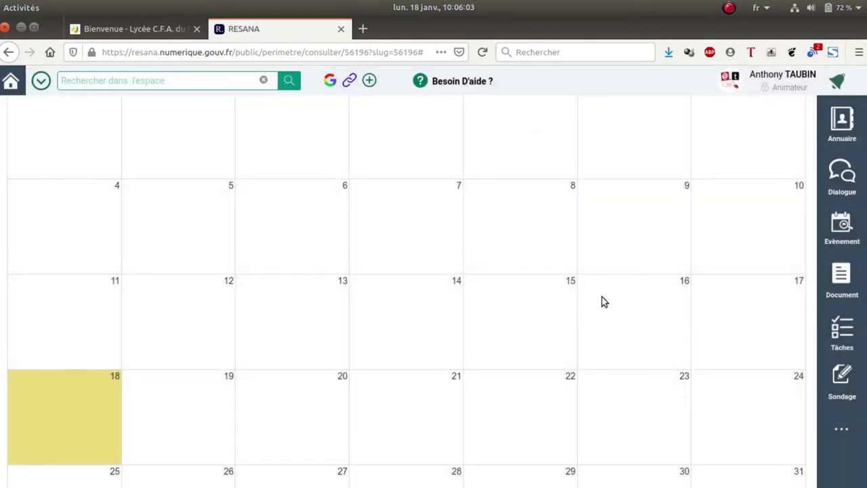
Create a dialogue titled "Bienvenue sur l'espace du Lycée du Mené & CFA" and share it with all members of the space
{"action": "scroll", "coordinate": [604, 302], "scroll_direction": "up", "scroll_amount": 5}
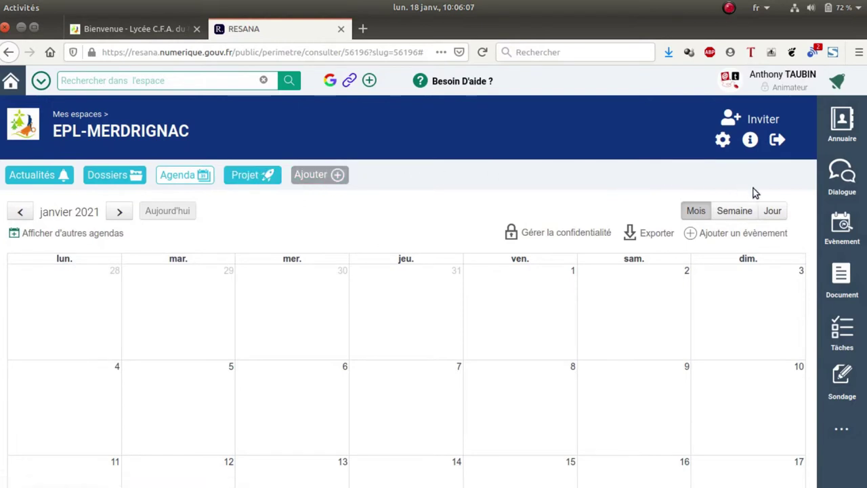
{"action": "left_click", "coordinate": [843, 174]}
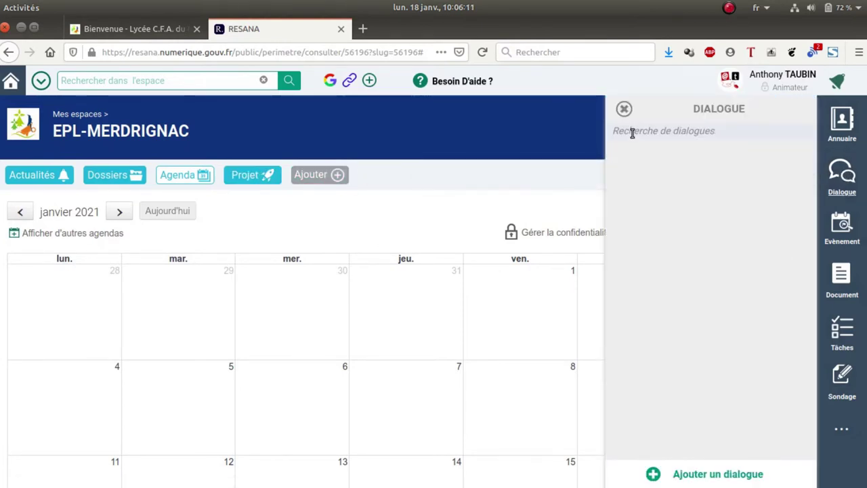
{"action": "left_click", "coordinate": [704, 473]}
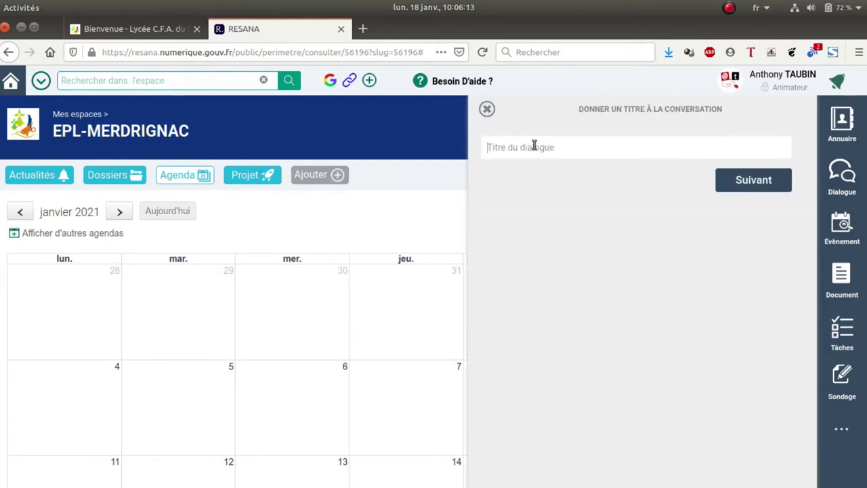
{"action": "type", "text": "B"}
{"action": "key", "text": "BackSpace"}
{"action": "key", "text": "BackSpace"}
{"action": "key", "text": "BackSpace"}
{"action": "key", "text": "BackSpace"}
{"action": "type", "text": "l'espace du Lycée du Mené & CFA"}
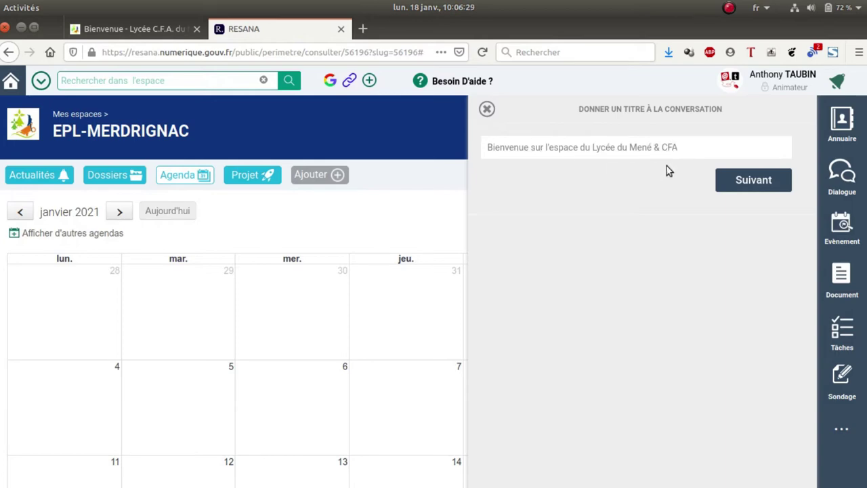
{"action": "left_click", "coordinate": [778, 180]}
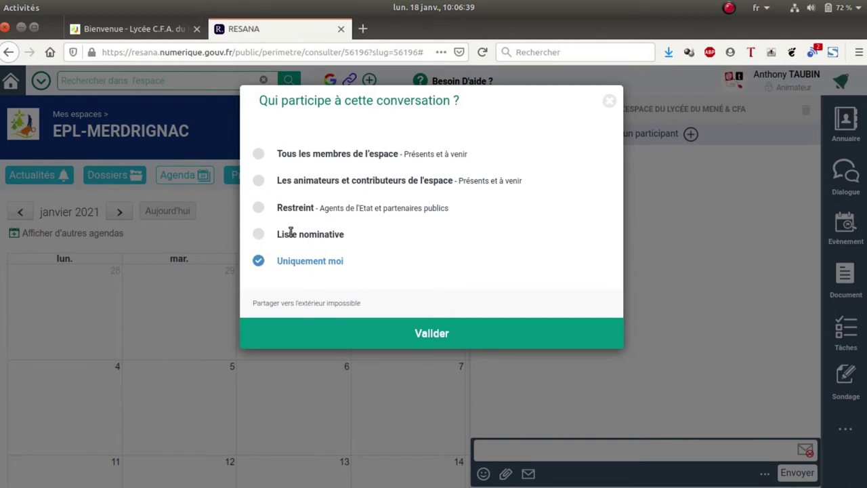
{"action": "left_click", "coordinate": [259, 153]}
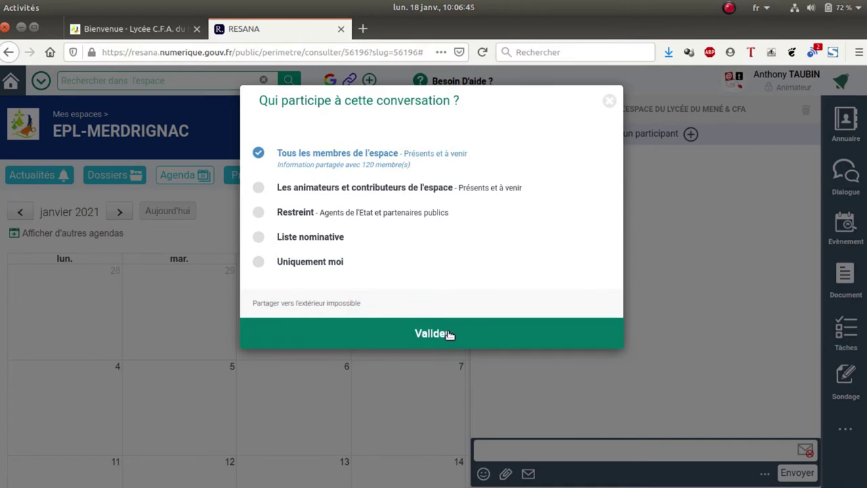
{"action": "left_click", "coordinate": [433, 333]}
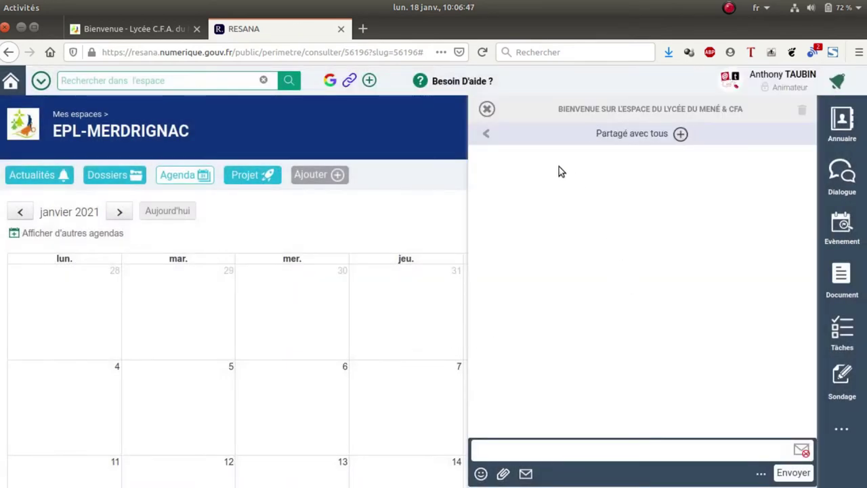
Send the message "Bonjour à tous et bienvenue dans cet espace !" in the dialogue and close the conversation
{"action": "left_click", "coordinate": [534, 450]}
{"action": "type", "text": "Bonjour à tous et b"}
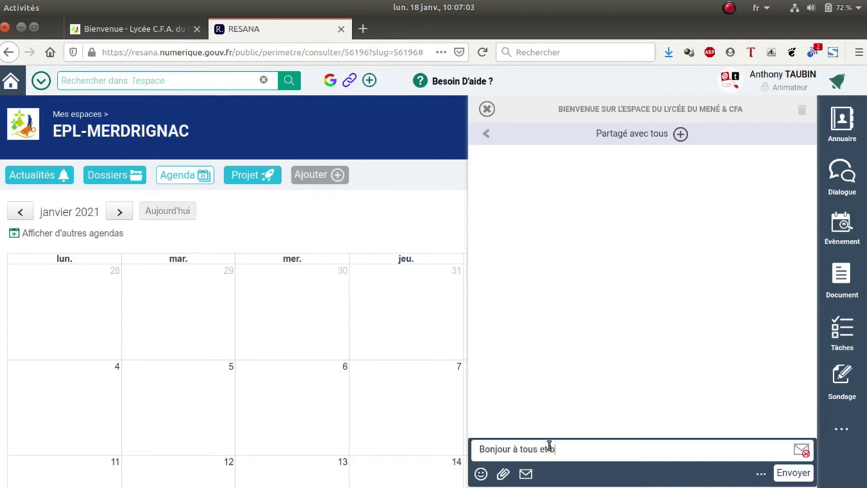
{"action": "type", "text": "nue dans cet espace !"}
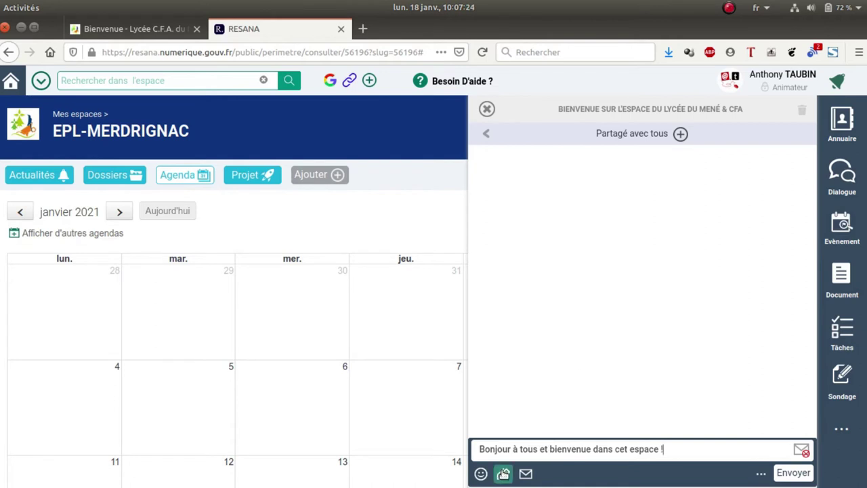
{"action": "left_click", "coordinate": [503, 473]}
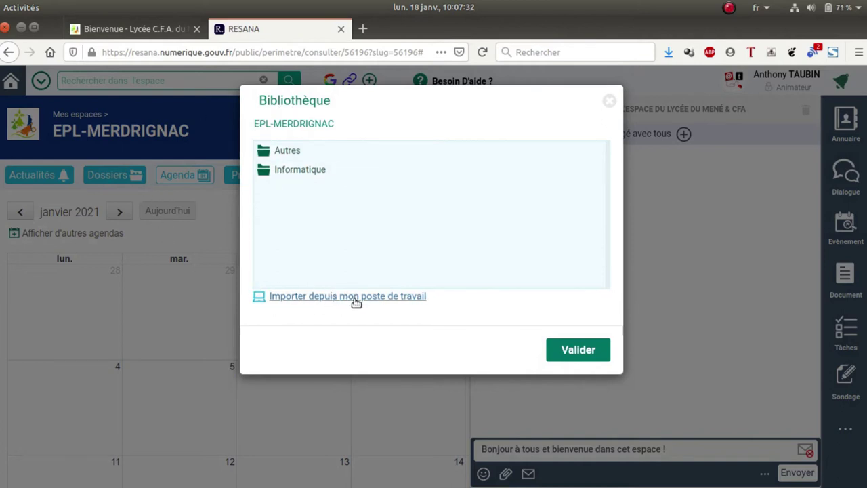
{"action": "left_click", "coordinate": [586, 356]}
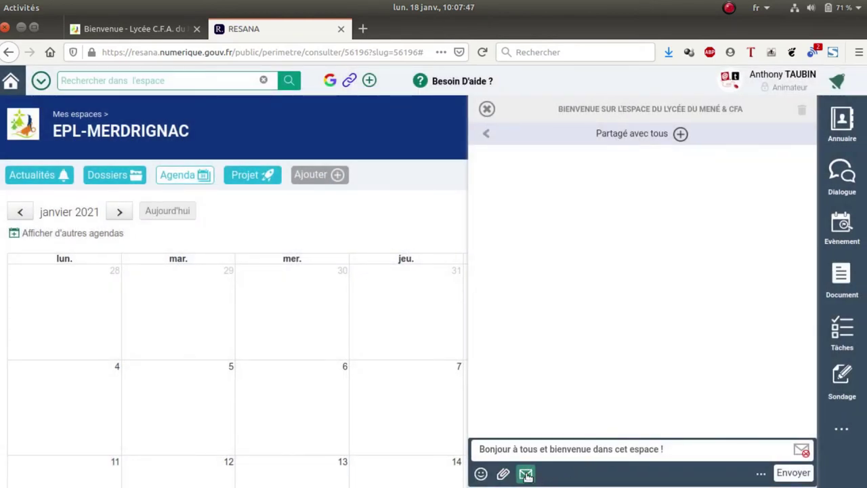
{"action": "left_click", "coordinate": [787, 474]}
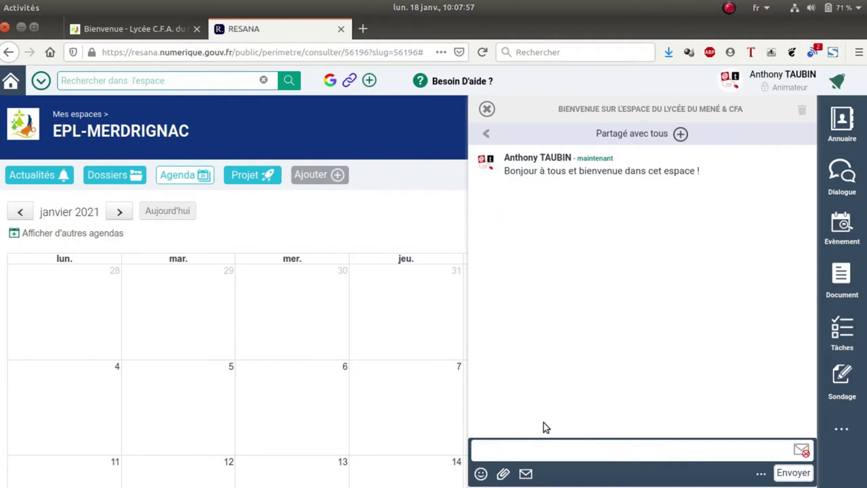
{"action": "left_click", "coordinate": [486, 109]}
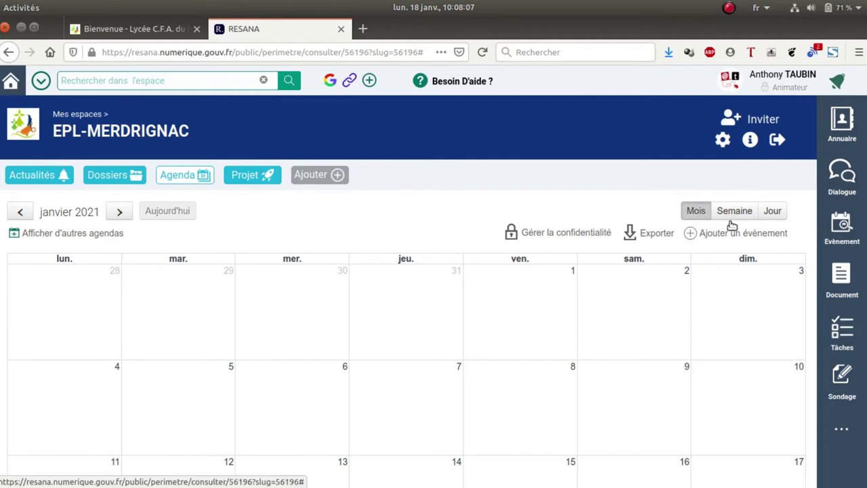
Start a new event with the space's event tool and title it "Barcamp"
{"action": "left_click", "coordinate": [843, 229]}
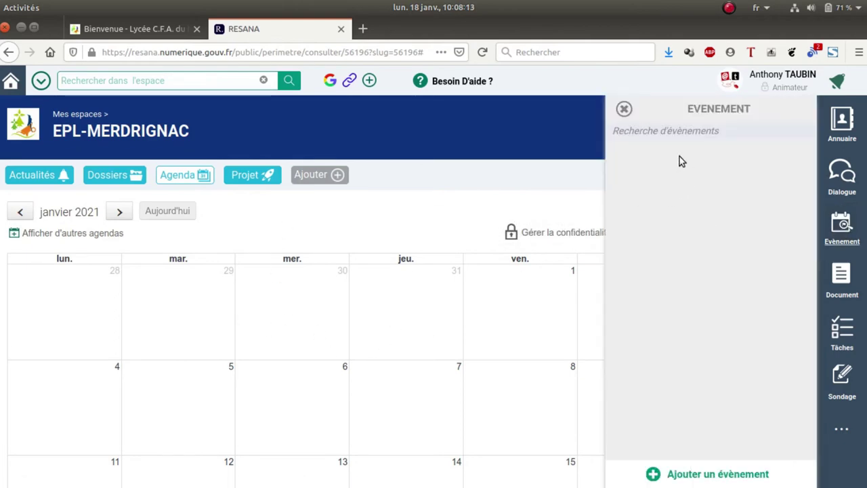
{"action": "left_click", "coordinate": [684, 474]}
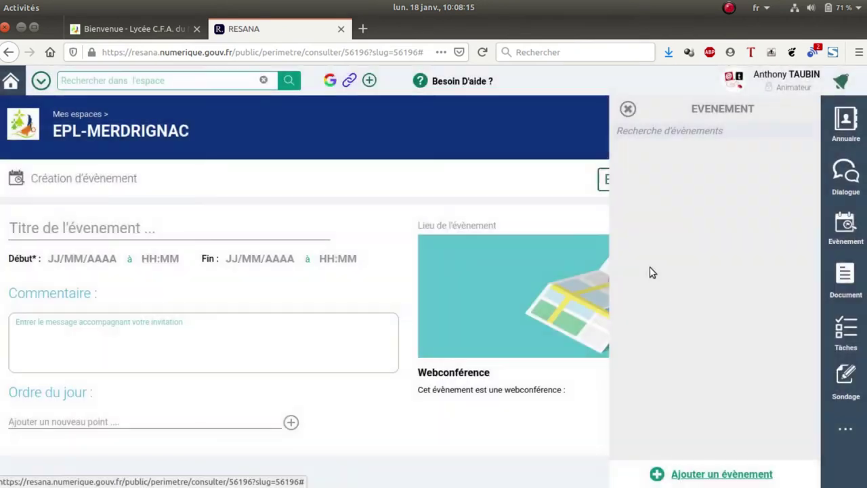
{"action": "left_click", "coordinate": [89, 230]}
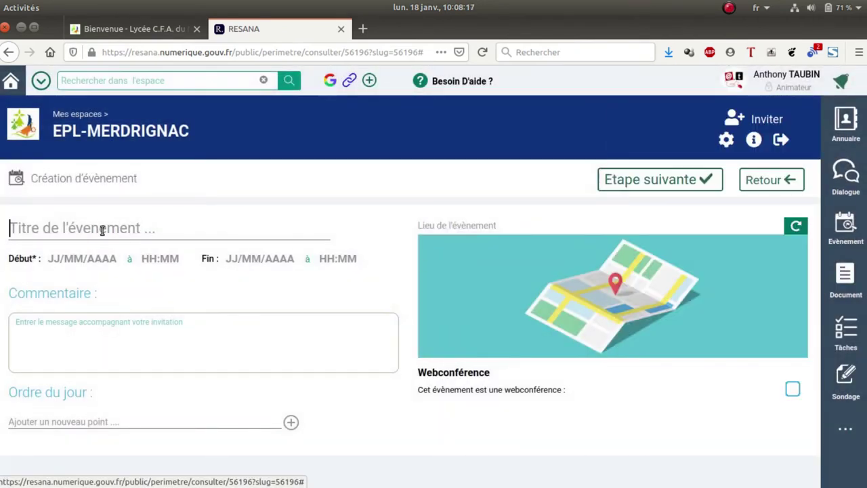
{"action": "type", "text": "Barc"}
{"action": "type", "text": "a"}
{"action": "key", "text": "BackSpace"}
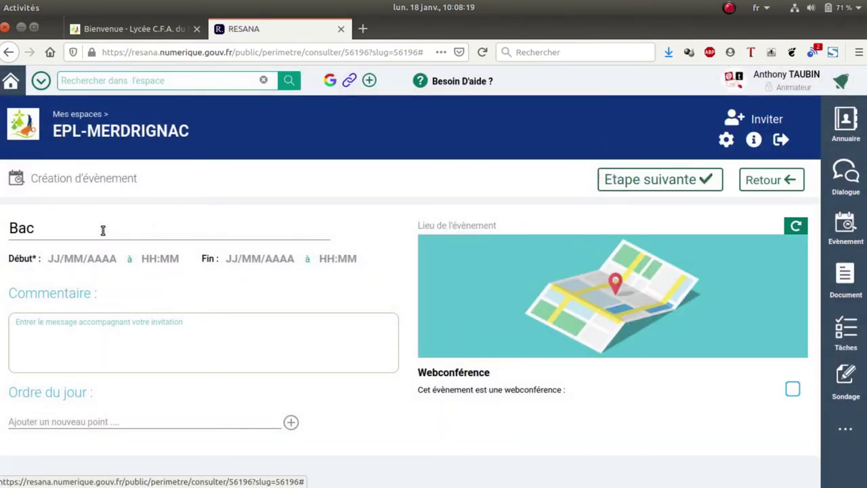
{"action": "key", "text": "BackSpace"}
{"action": "type", "text": "ra"}
{"action": "key", "text": "BackSpace"}
{"action": "type", "text": "camp"}
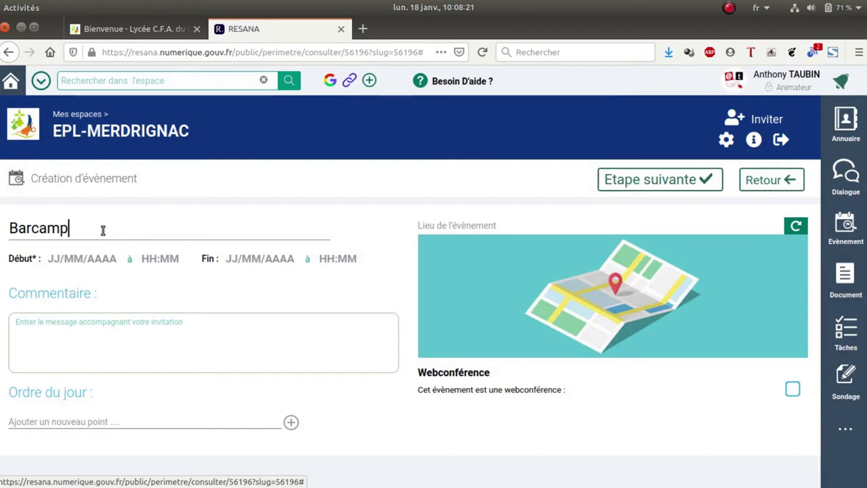
Schedule the Barcamp event on 21/01/2021 from 12:05 to 13:35
{"action": "left_click", "coordinate": [109, 258]}
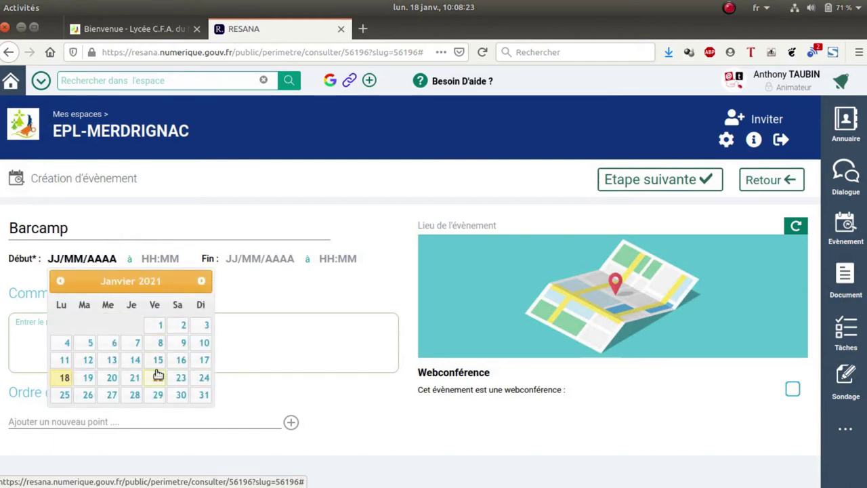
{"action": "left_click", "coordinate": [134, 377]}
{"action": "left_click", "coordinate": [162, 258]}
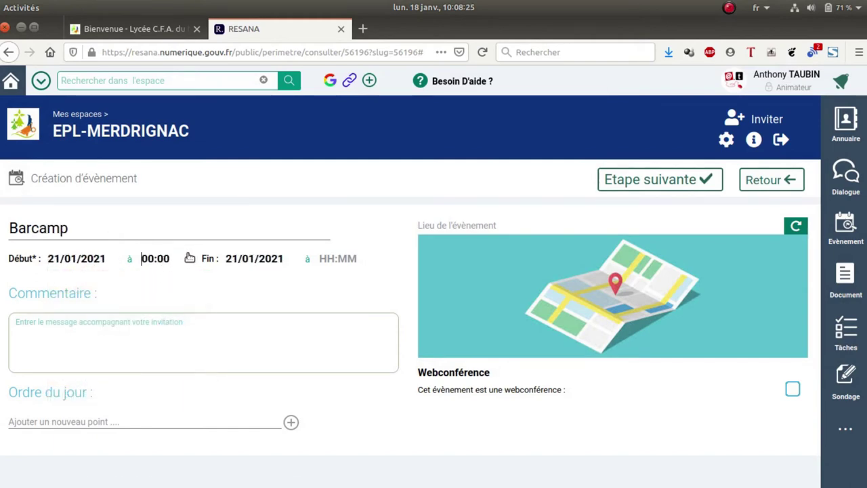
{"action": "type", "text": "12:05"}
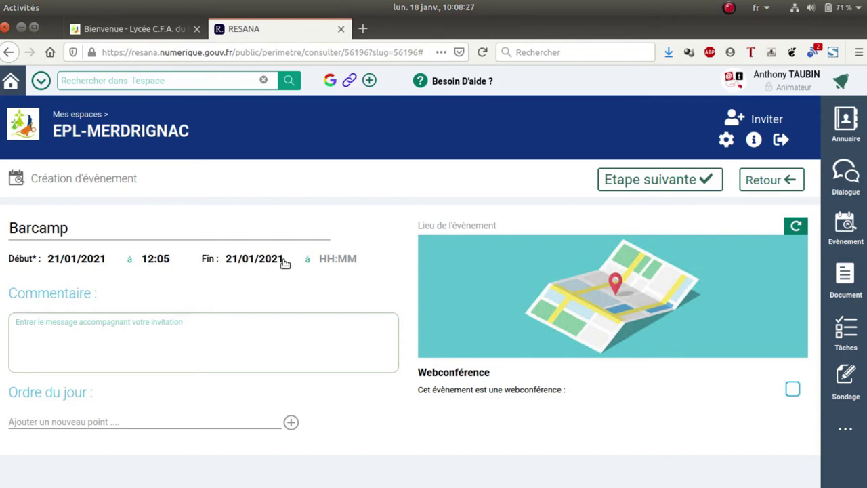
{"action": "left_click", "coordinate": [337, 260]}
{"action": "type", "text": "13:35"}
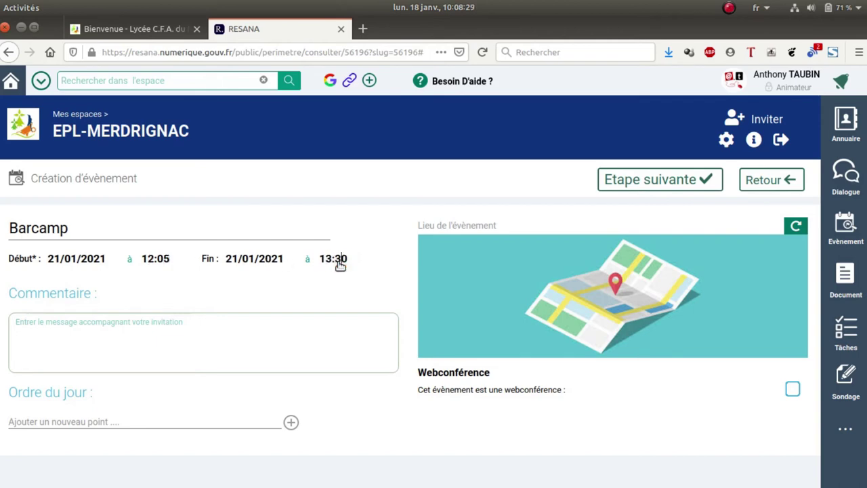
{"action": "left_click", "coordinate": [78, 420]}
Save the Barcamp event and share it with all present and future members of the space
{"action": "left_click", "coordinate": [691, 179]}
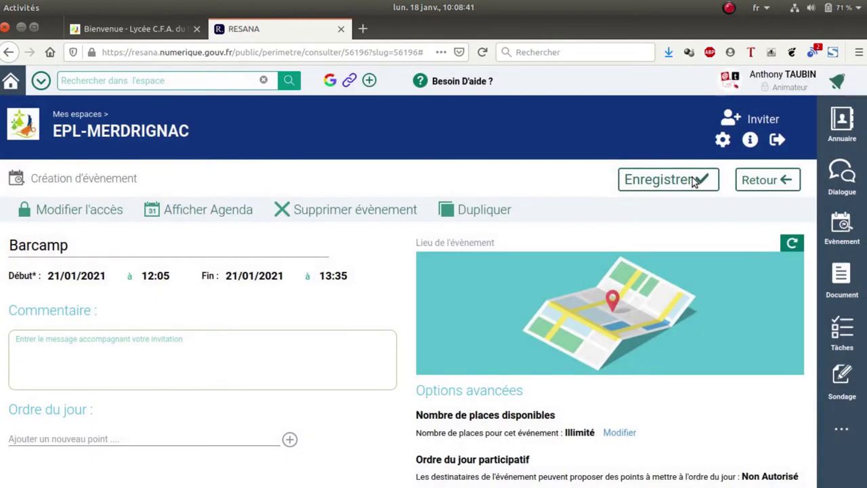
{"action": "left_click", "coordinate": [694, 180]}
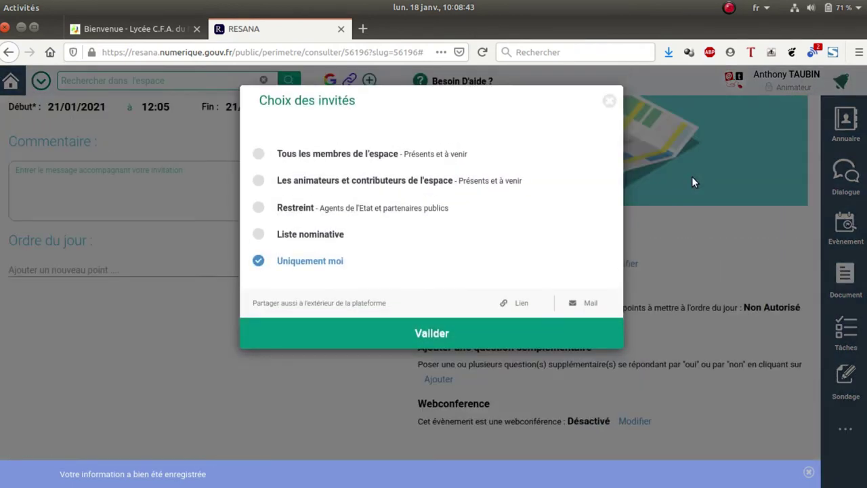
{"action": "left_click", "coordinate": [258, 155]}
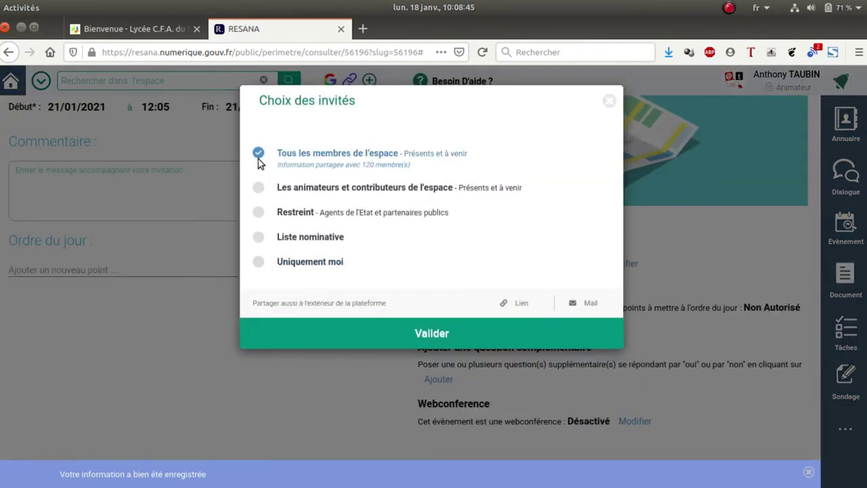
{"action": "left_click", "coordinate": [422, 332]}
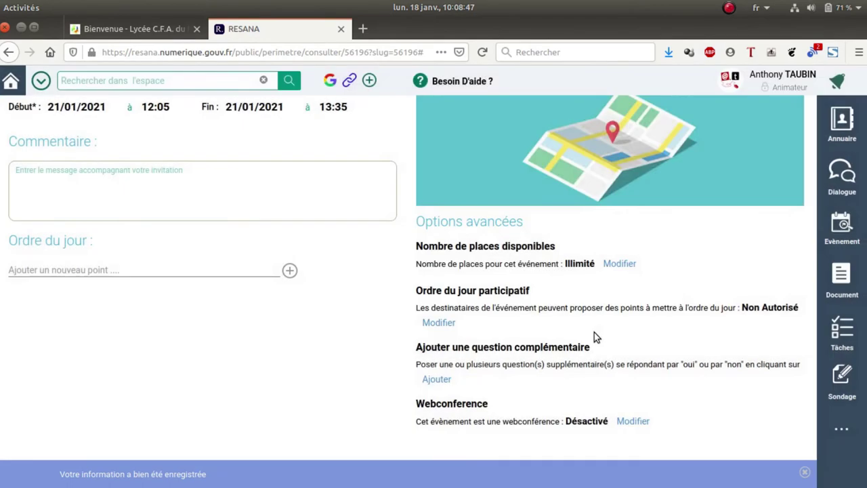
Examine the Barcamp event's advanced options and its guest list of participants, non-participants and pending invitees
{"action": "scroll", "coordinate": [592, 331], "scroll_direction": "down", "scroll_amount": 4}
{"action": "scroll", "coordinate": [590, 332], "scroll_direction": "down", "scroll_amount": 3}
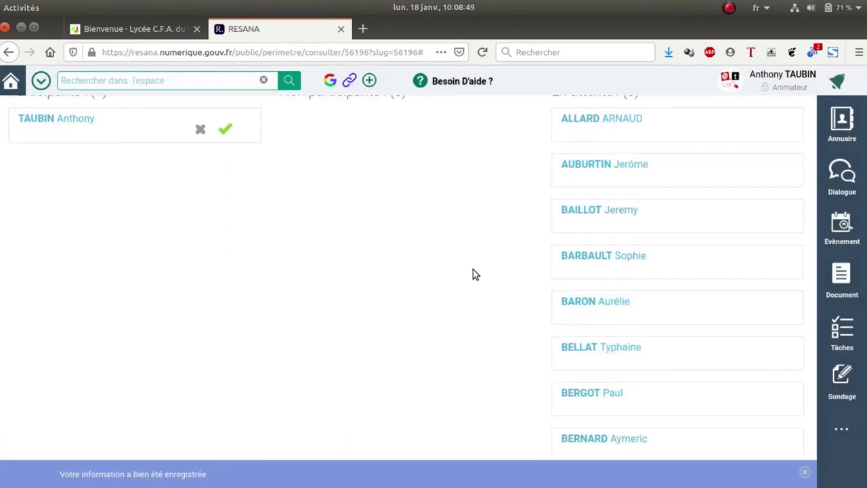
{"action": "scroll", "coordinate": [473, 274], "scroll_direction": "up", "scroll_amount": 3}
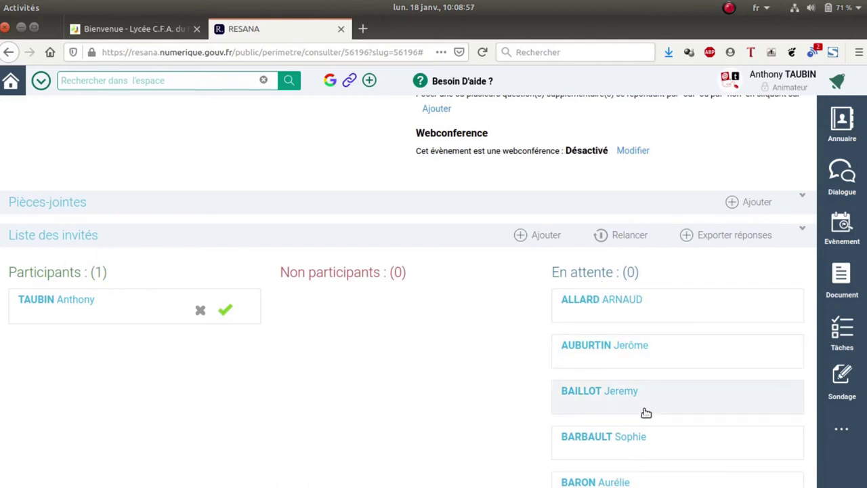
{"action": "scroll", "coordinate": [494, 323], "scroll_direction": "up", "scroll_amount": 2}
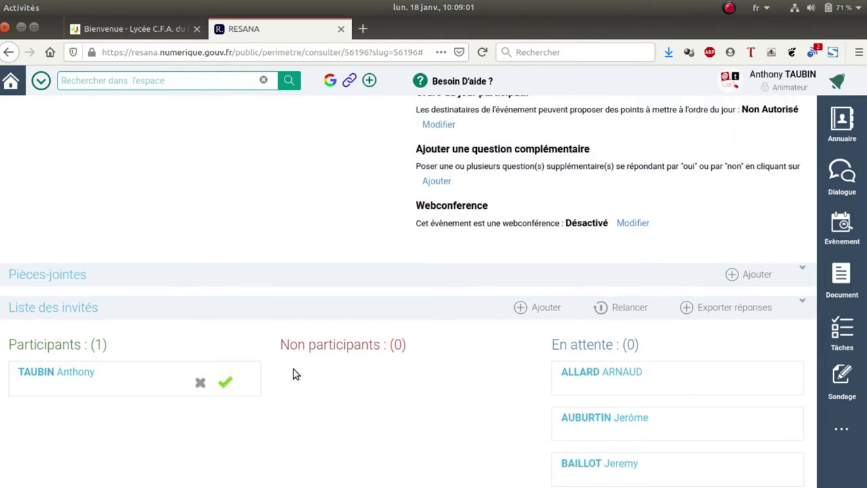
{"action": "scroll", "coordinate": [679, 398], "scroll_direction": "up", "scroll_amount": 6}
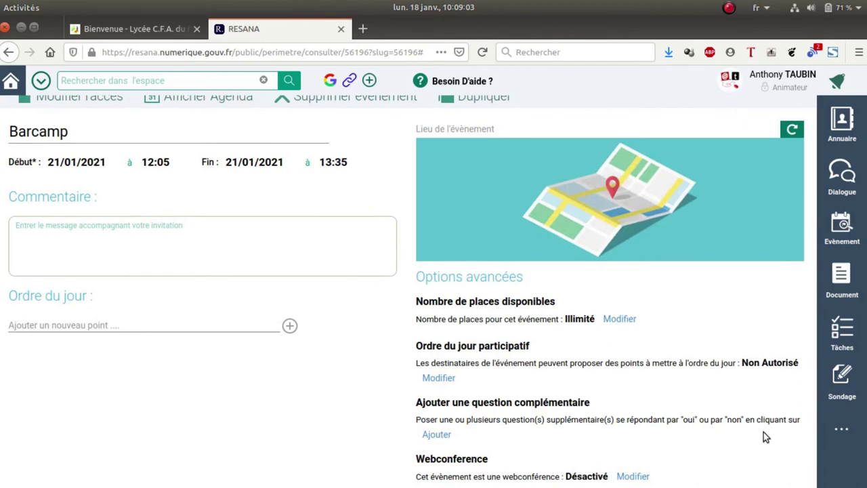
{"action": "scroll", "coordinate": [736, 457], "scroll_direction": "up", "scroll_amount": 3}
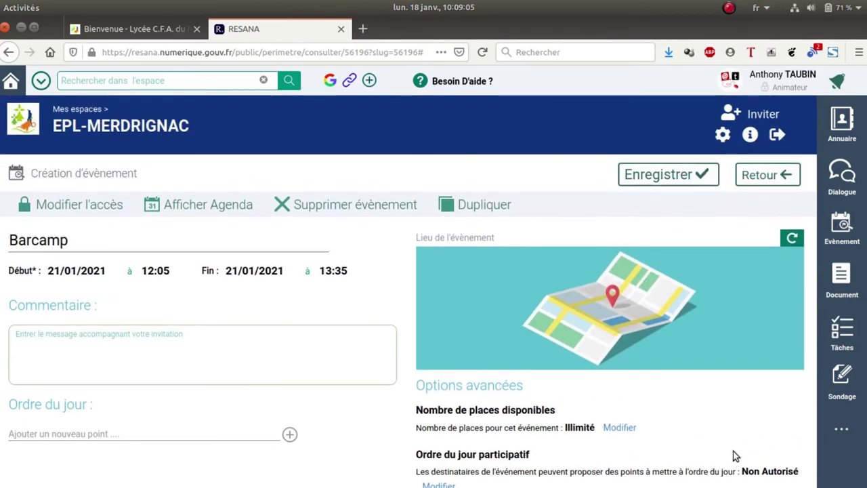
Display the agenda, delete the Barcamp event on 21 January and check the event tool's list
{"action": "left_click", "coordinate": [209, 212]}
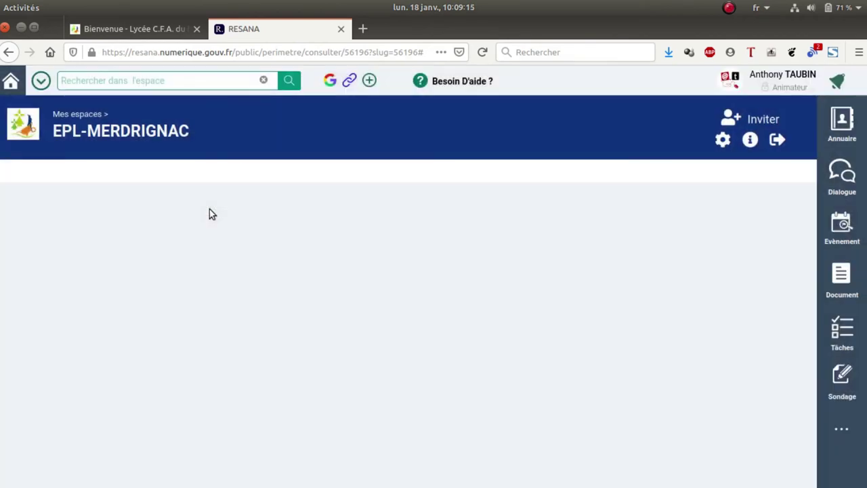
{"action": "scroll", "coordinate": [488, 193], "scroll_direction": "down", "scroll_amount": 3}
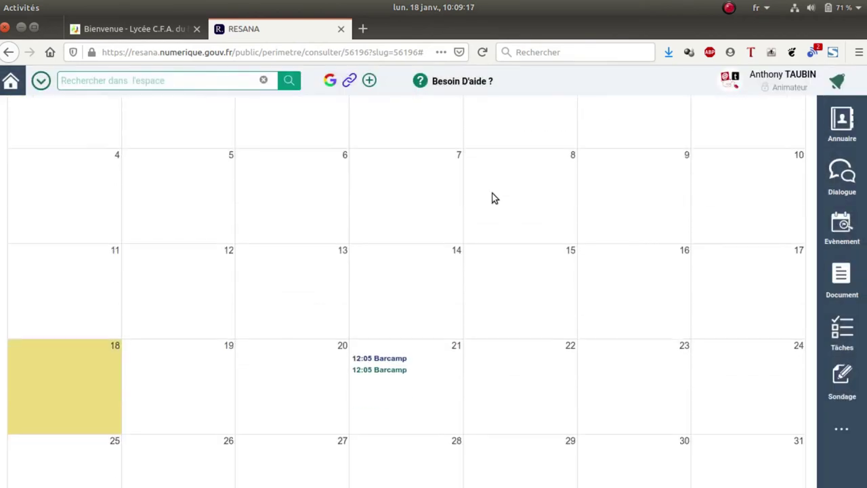
{"action": "mouse_move", "coordinate": [384, 359]}
{"action": "left_click", "coordinate": [396, 361]}
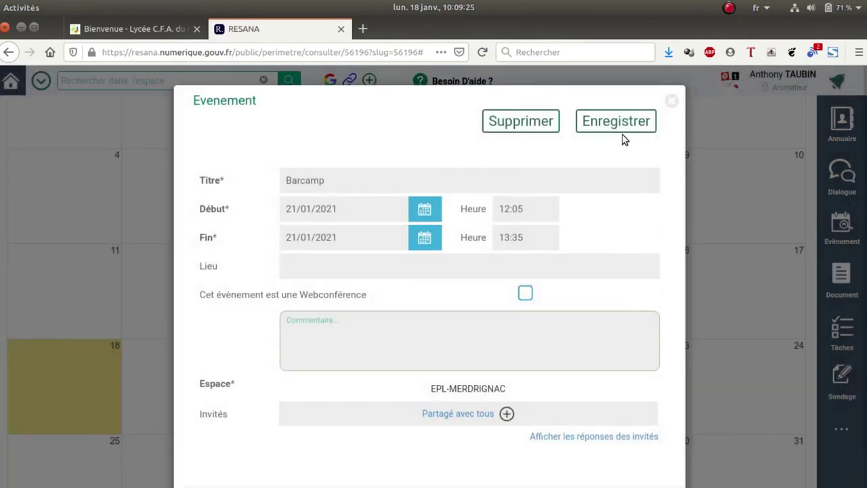
{"action": "left_click", "coordinate": [542, 121]}
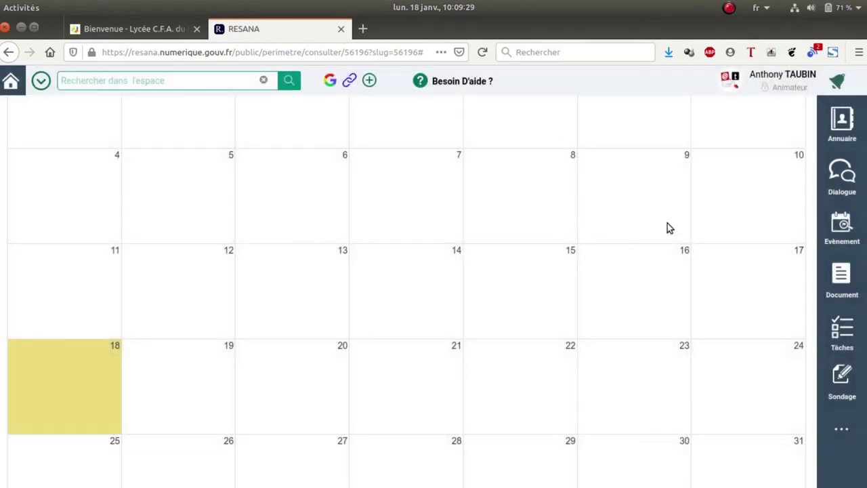
{"action": "left_click", "coordinate": [841, 227]}
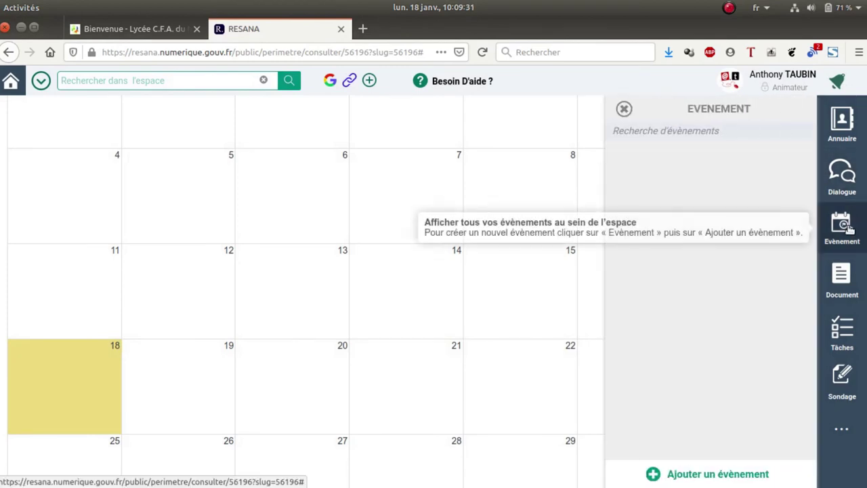
{"action": "left_click", "coordinate": [624, 110]}
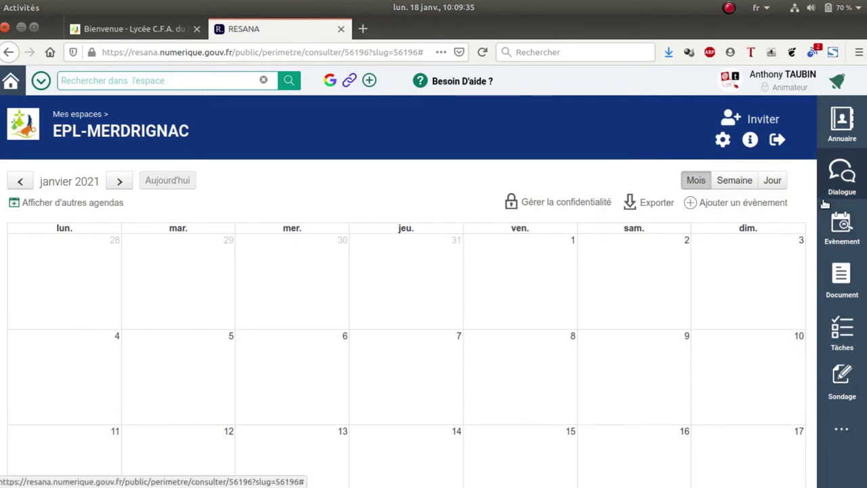
Draft a new task titled "Réaliser des tutos pour Resana" with 25 January 2021 as its due date
{"action": "left_click", "coordinate": [847, 329]}
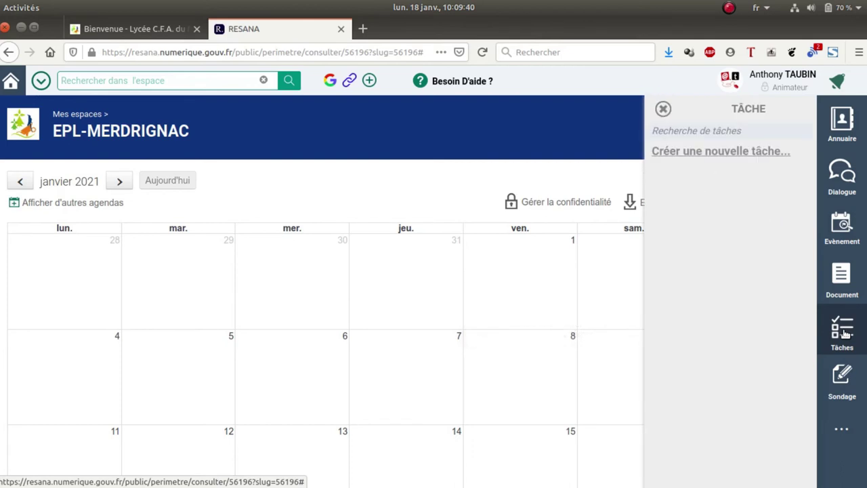
{"action": "left_click", "coordinate": [716, 150]}
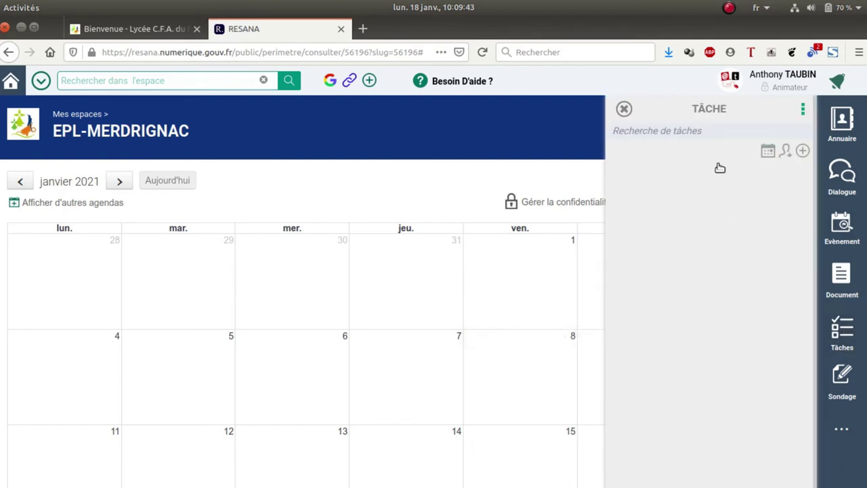
{"action": "left_click", "coordinate": [786, 153]}
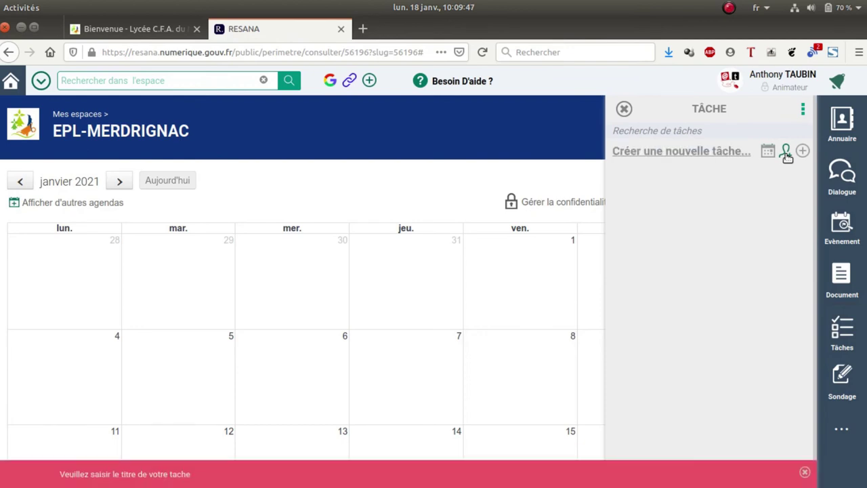
{"action": "left_click", "coordinate": [804, 473]}
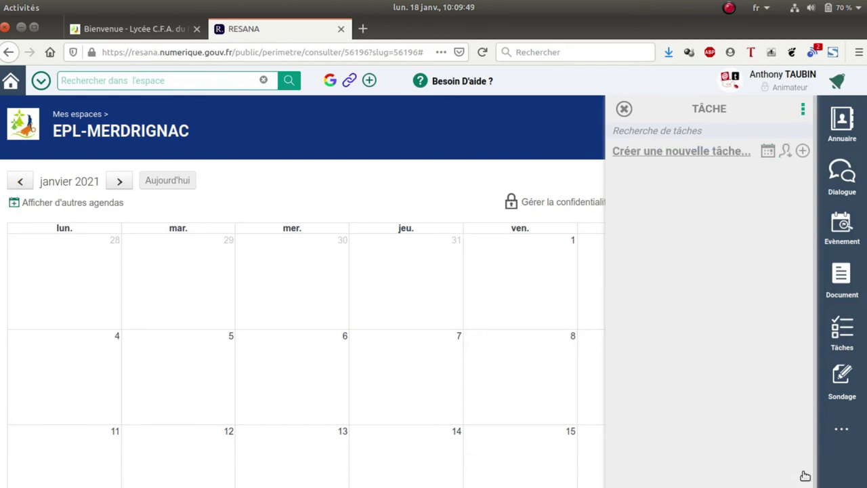
{"action": "left_click", "coordinate": [651, 151]}
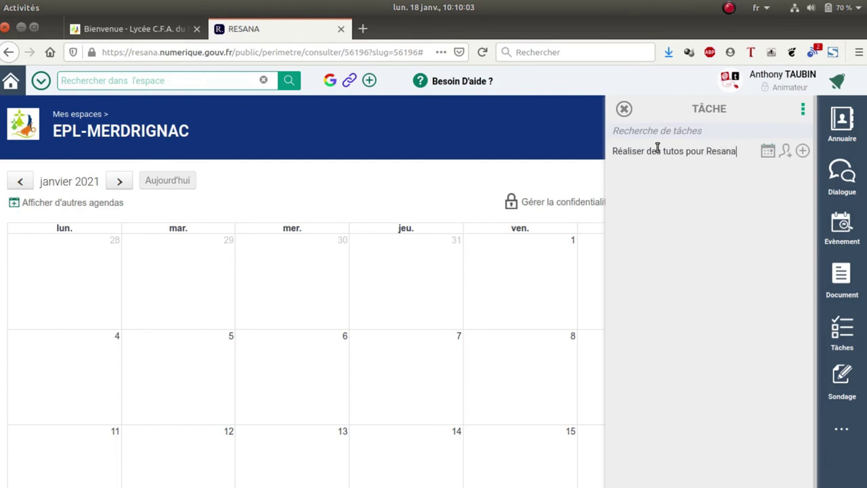
{"action": "left_click", "coordinate": [767, 153]}
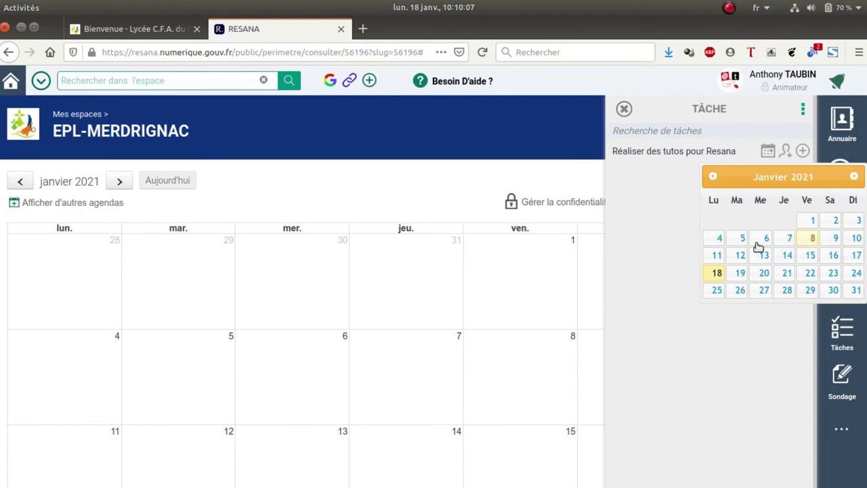
{"action": "left_click", "coordinate": [717, 291]}
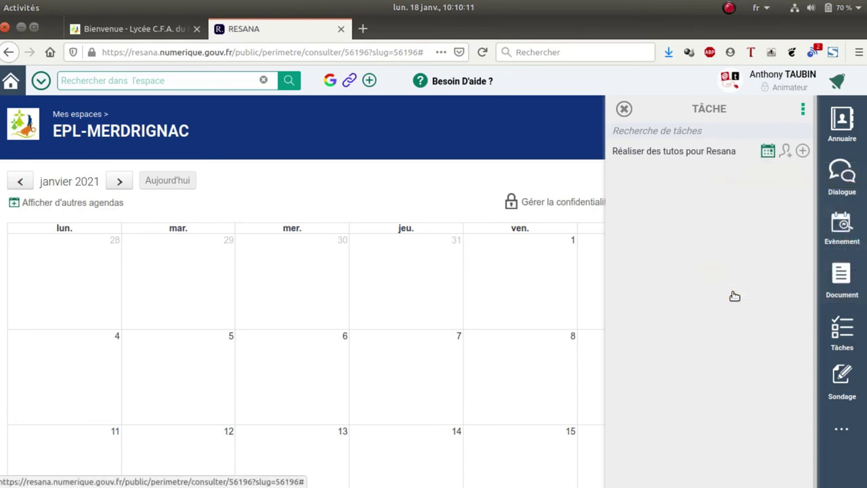
Assign the task to one member of the space, found by searching for their surname, and validate the selection
{"action": "left_click", "coordinate": [785, 150]}
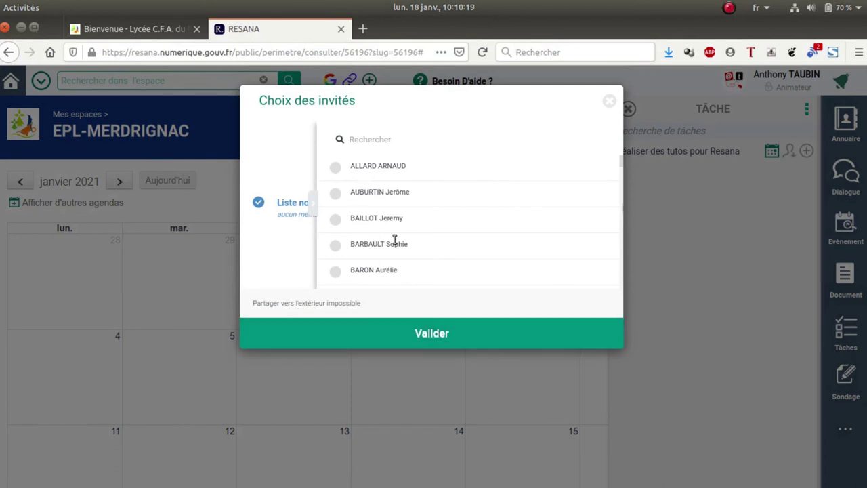
{"action": "left_click", "coordinate": [384, 138]}
{"action": "type", "text": "buot"}
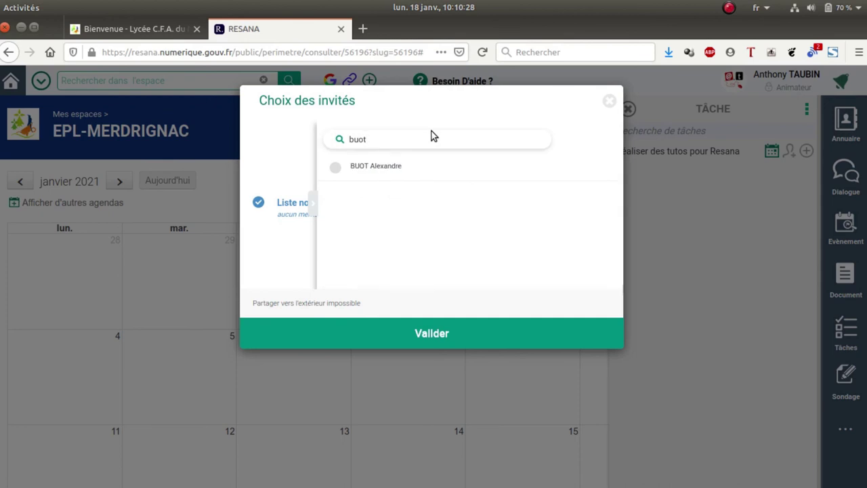
{"action": "left_click", "coordinate": [336, 170]}
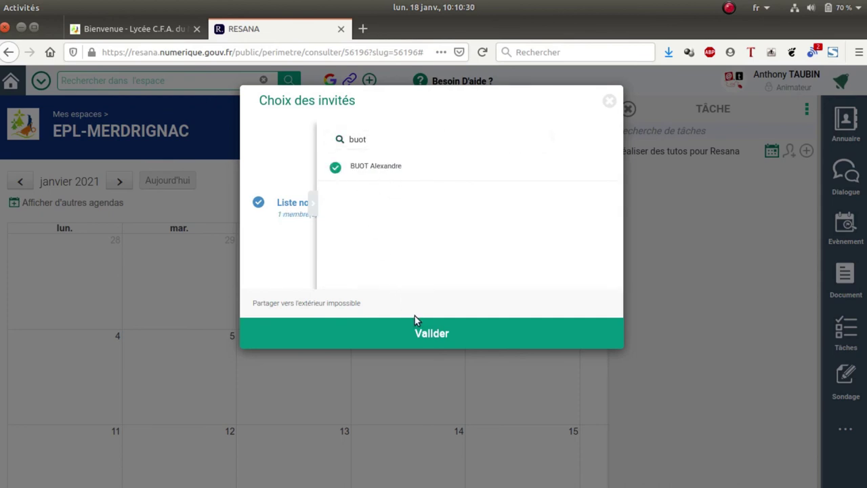
{"action": "left_click", "coordinate": [431, 333]}
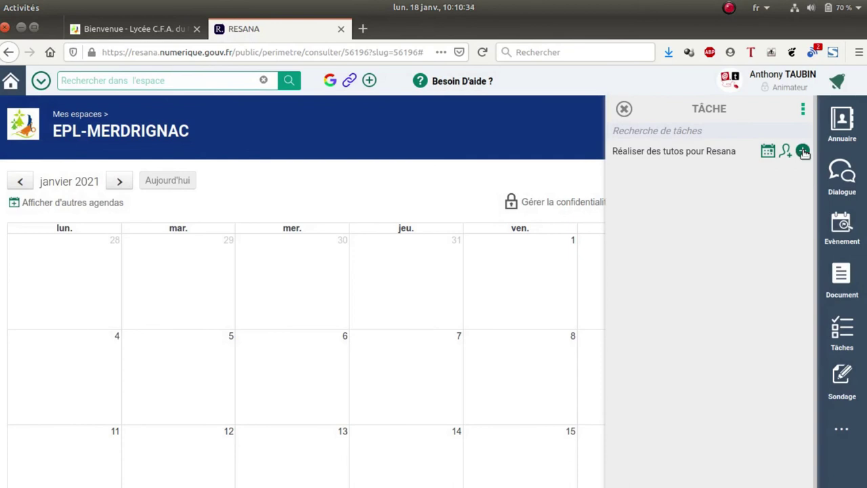
Add the drafted task "Réaliser des tutos pour Resana" to the space and mark it as completed
{"action": "left_click", "coordinate": [802, 151]}
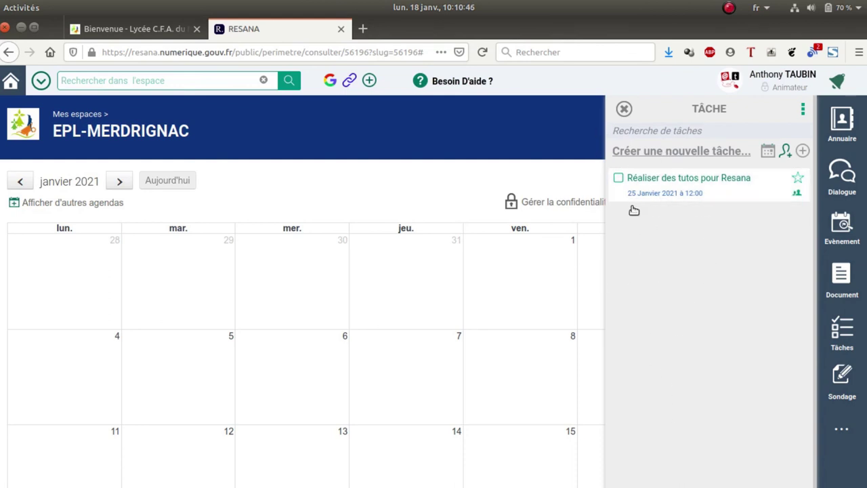
{"action": "left_click", "coordinate": [618, 178]}
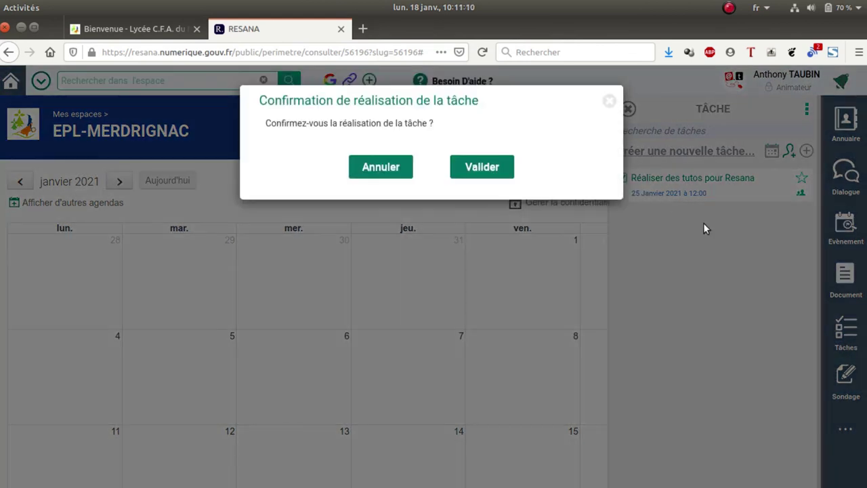
{"action": "left_click", "coordinate": [475, 167]}
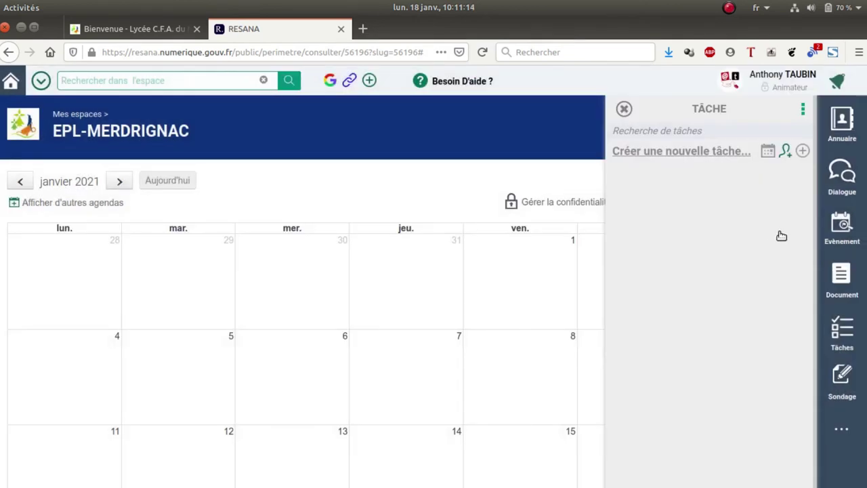
{"action": "left_click", "coordinate": [626, 112]}
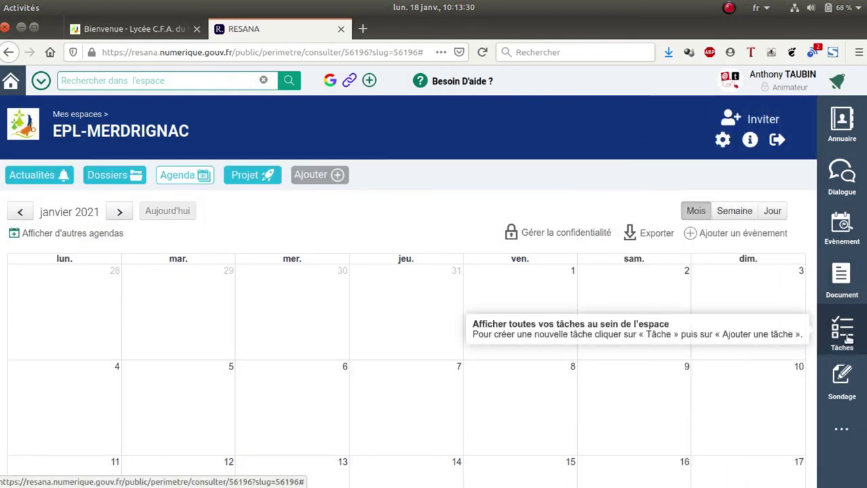
Display the space's project board and examine the "Réaliser des tutos pour Resana" card in the Terminées column
{"action": "left_click", "coordinate": [245, 177]}
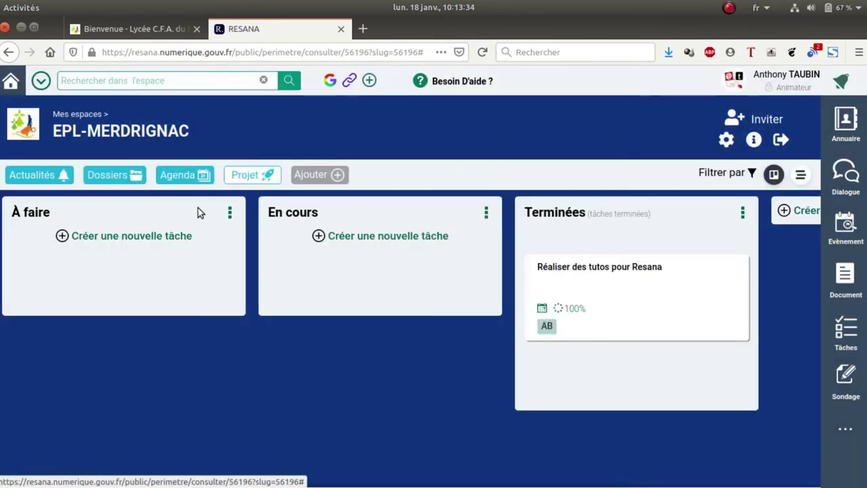
{"action": "left_click_drag", "start_coordinate": [568, 290], "coordinate": [666, 283]}
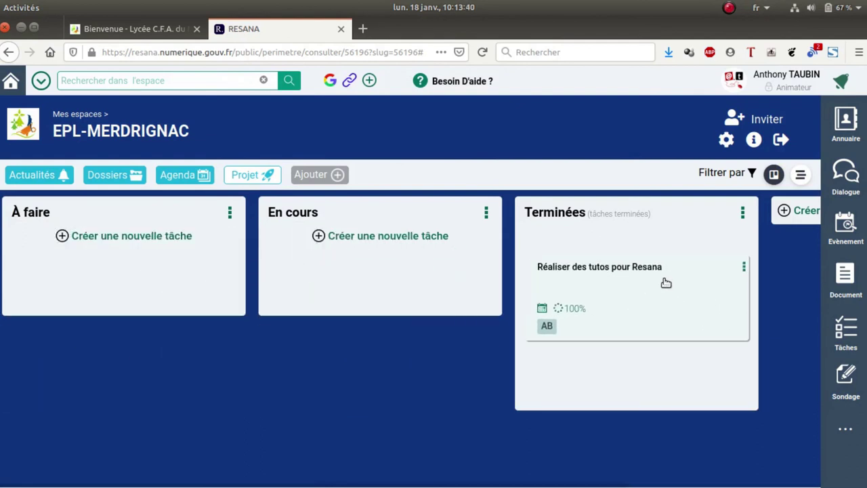